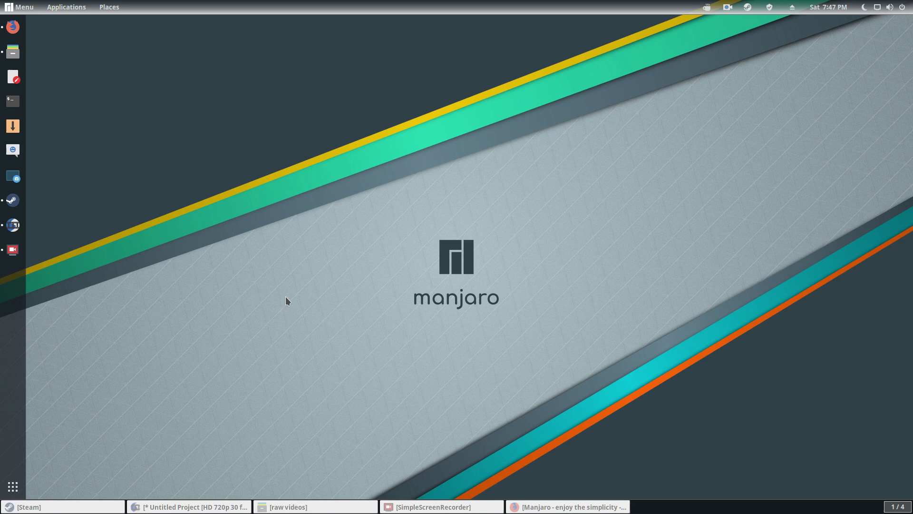
Launch OBS Studio and cancel the Auto-Configuration Wizard without applying changes.
key(super)
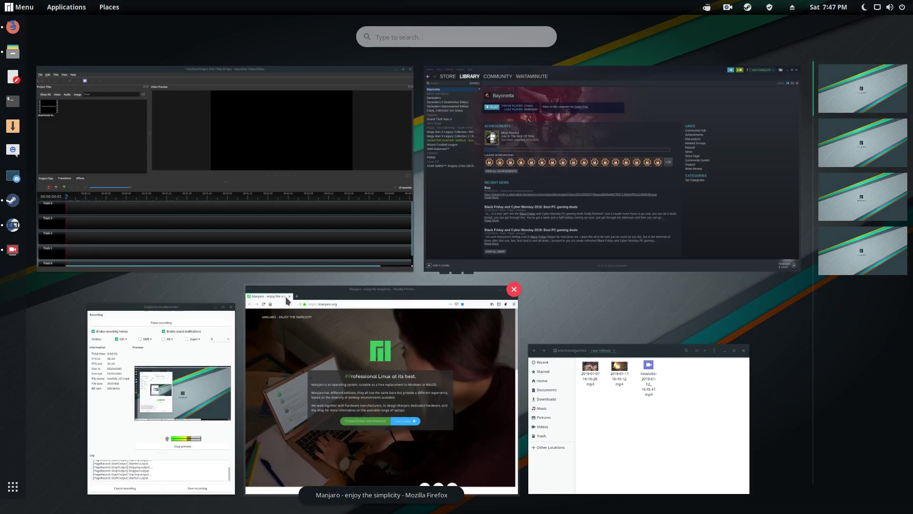
text(obs)
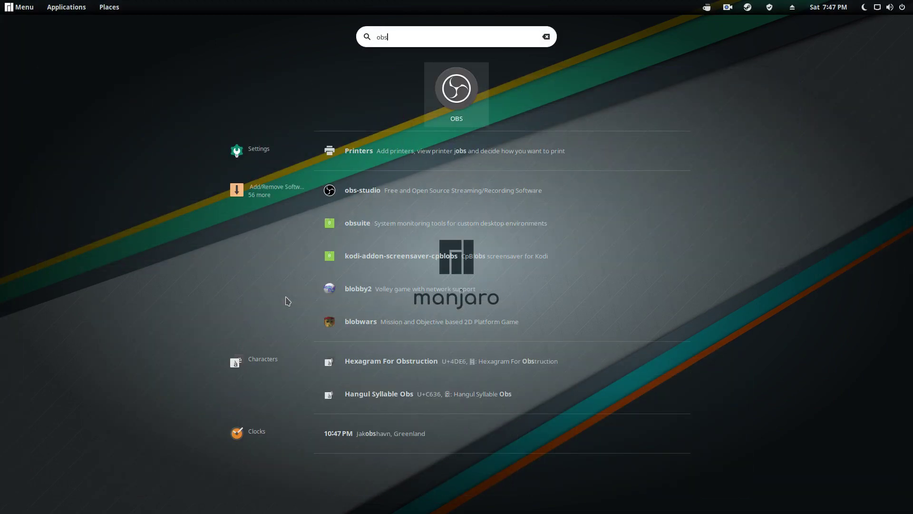
key(Return)
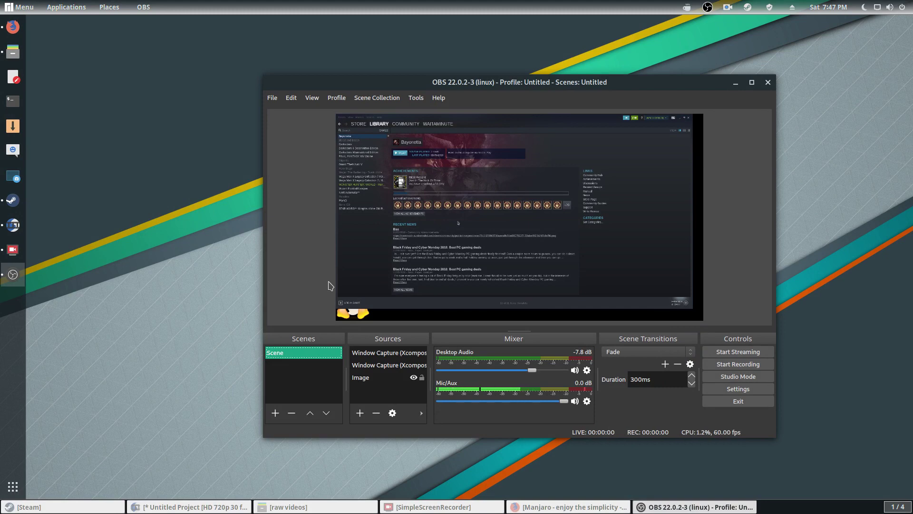
click(415, 98)
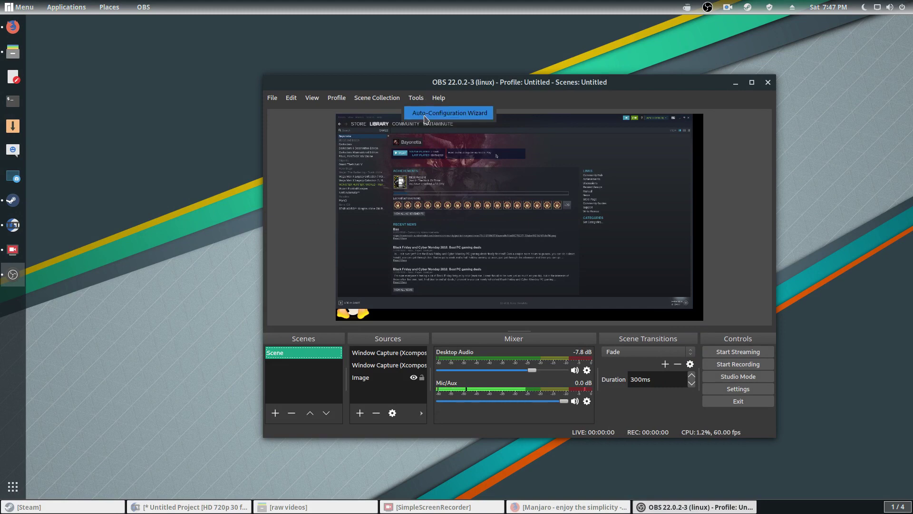
click(430, 112)
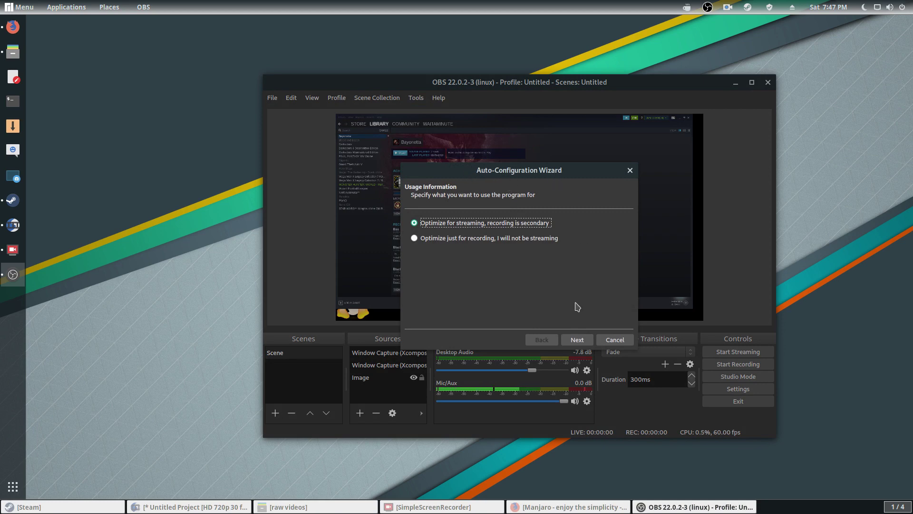
click(614, 339)
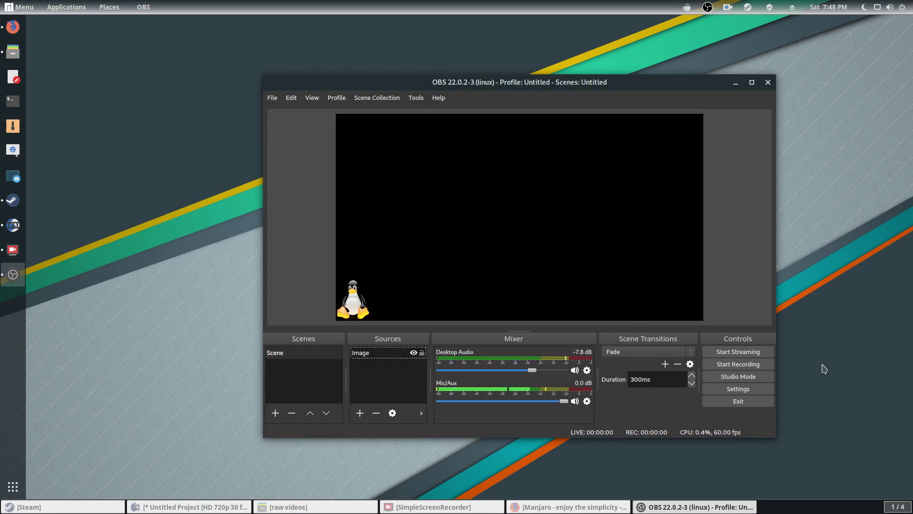
Set the Output Mode to Advanced and view the Recording settings: mp4, x264, 40000 bitrate.
click(761, 393)
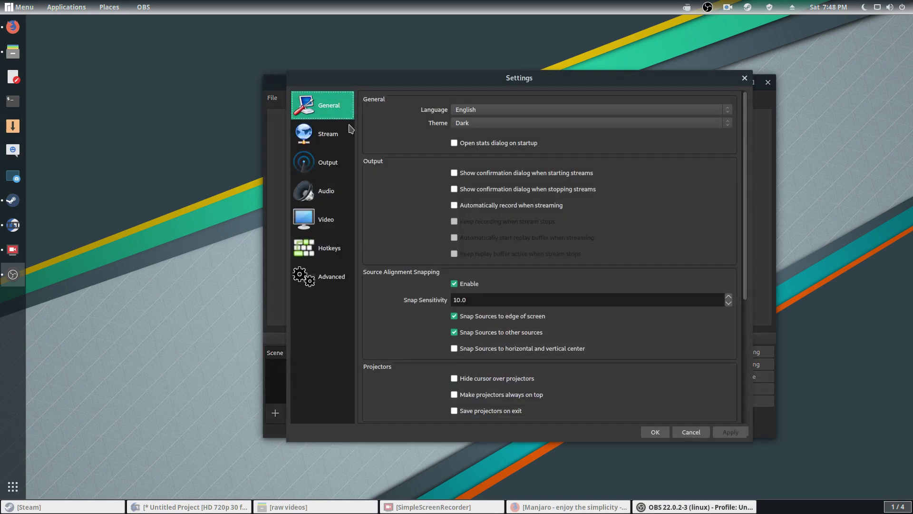
click(322, 165)
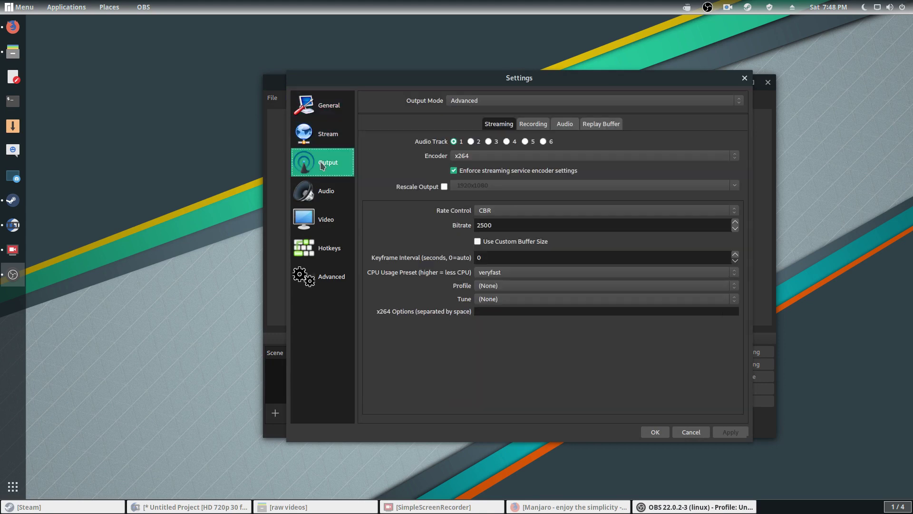
click(457, 105)
click(469, 91)
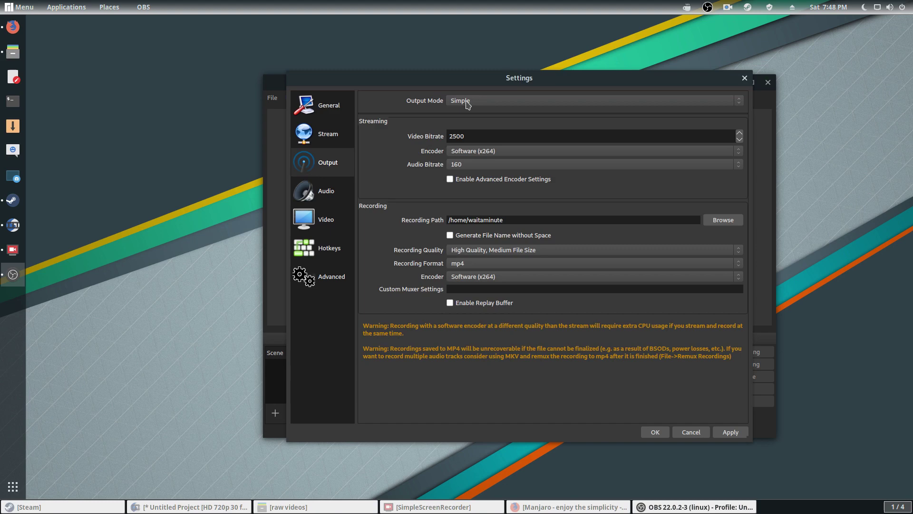
click(465, 103)
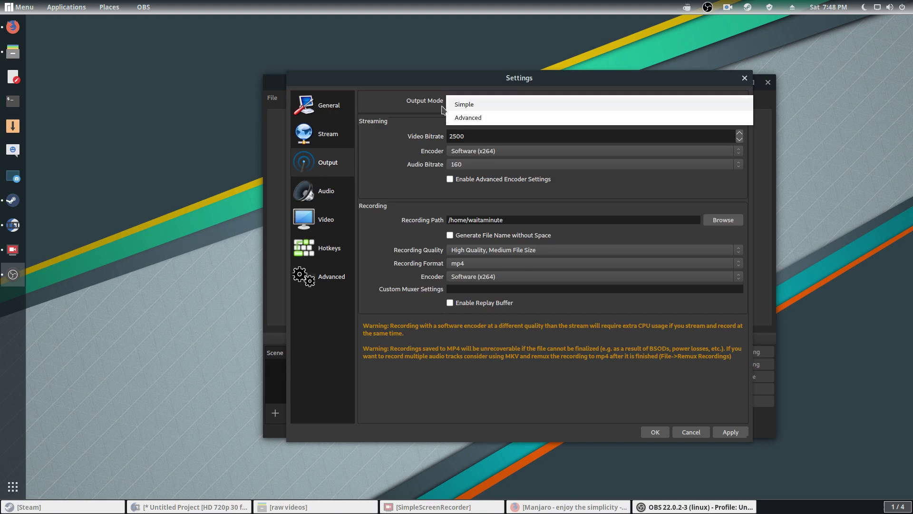
click(463, 119)
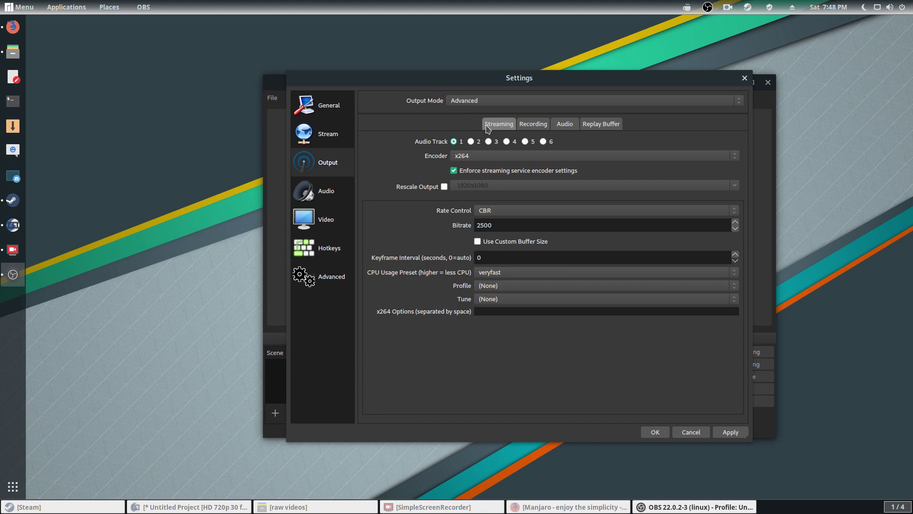
click(530, 126)
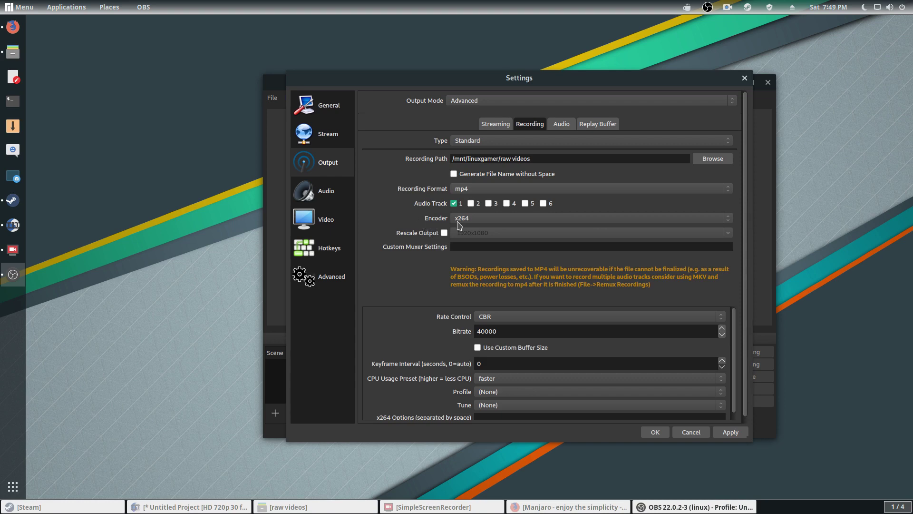
click(505, 222)
click(408, 225)
Keep the faster CPU usage preset, apply the output settings, and view Audio settings.
click(483, 383)
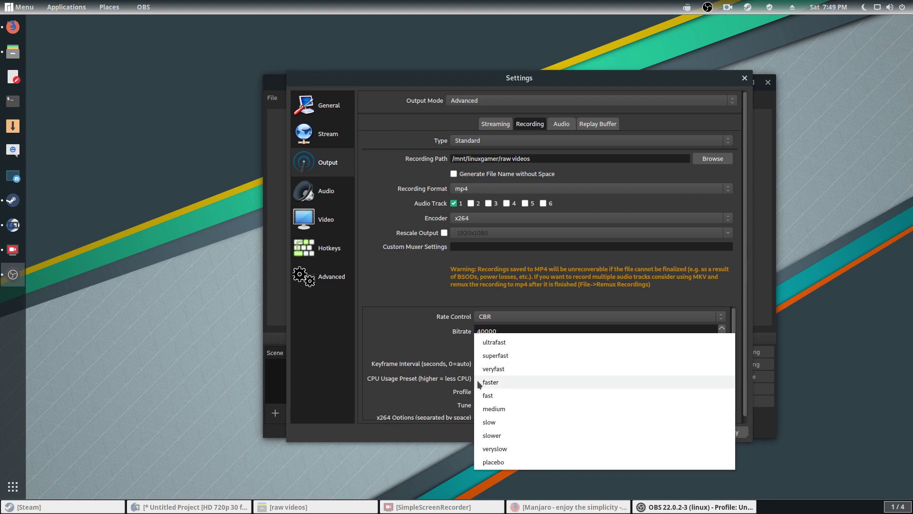
click(480, 382)
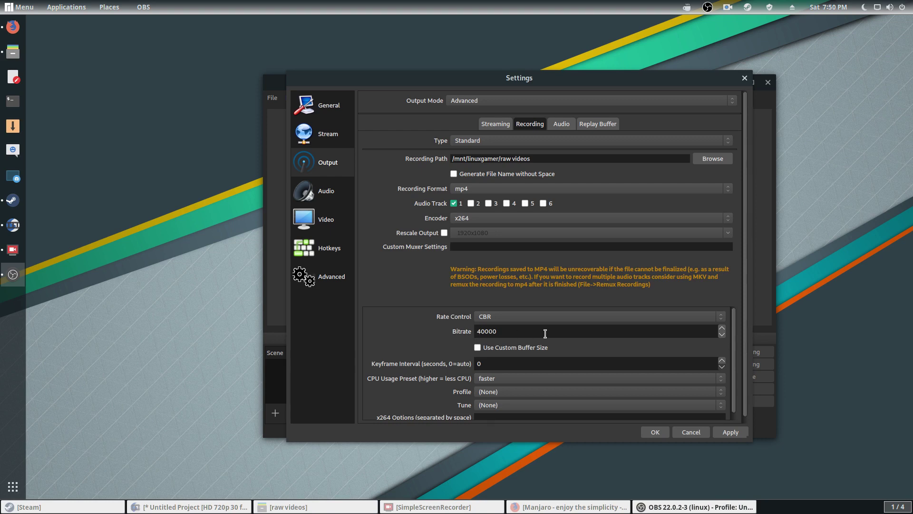
click(731, 433)
click(317, 199)
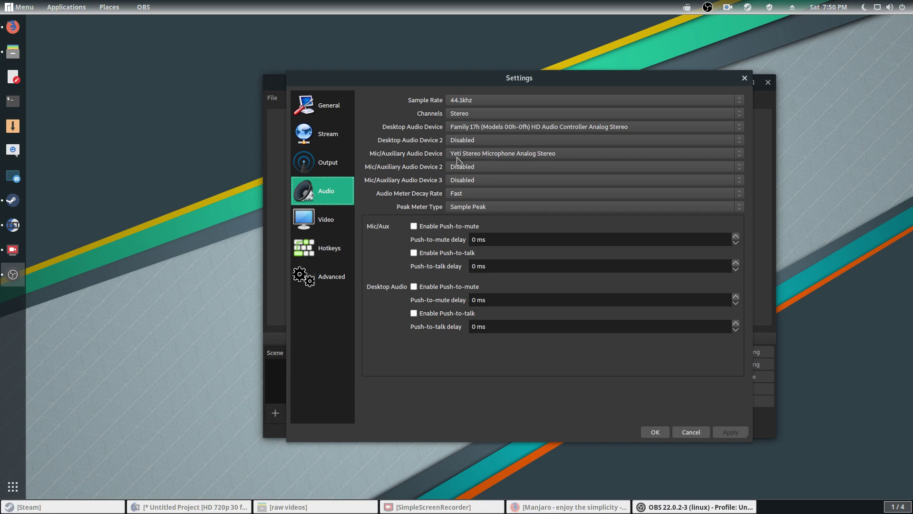
Keep the Lanczos downscale filter for 1920x1080 60 FPS video, then view Hotkeys settings.
click(336, 230)
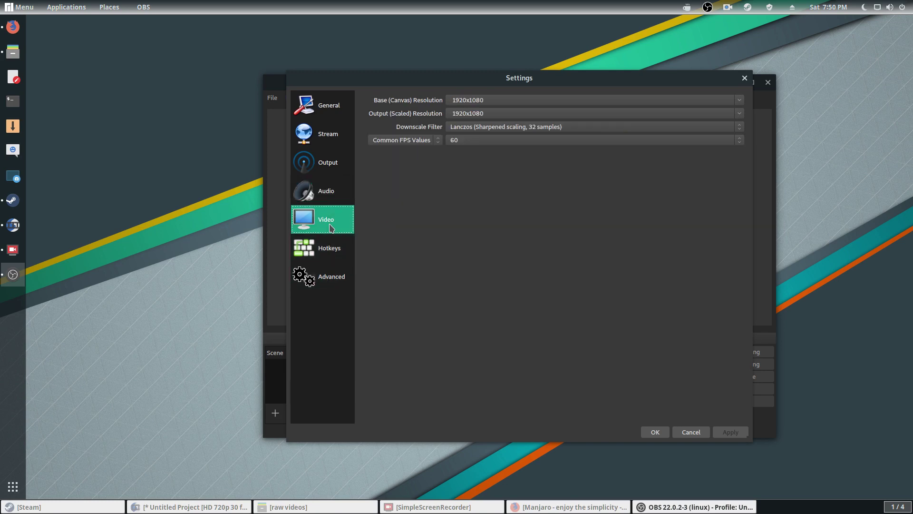
click(553, 131)
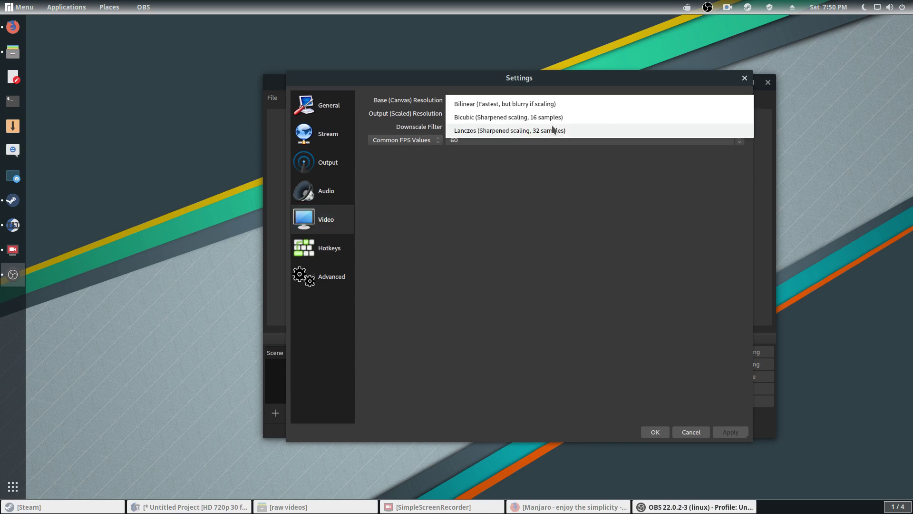
click(514, 135)
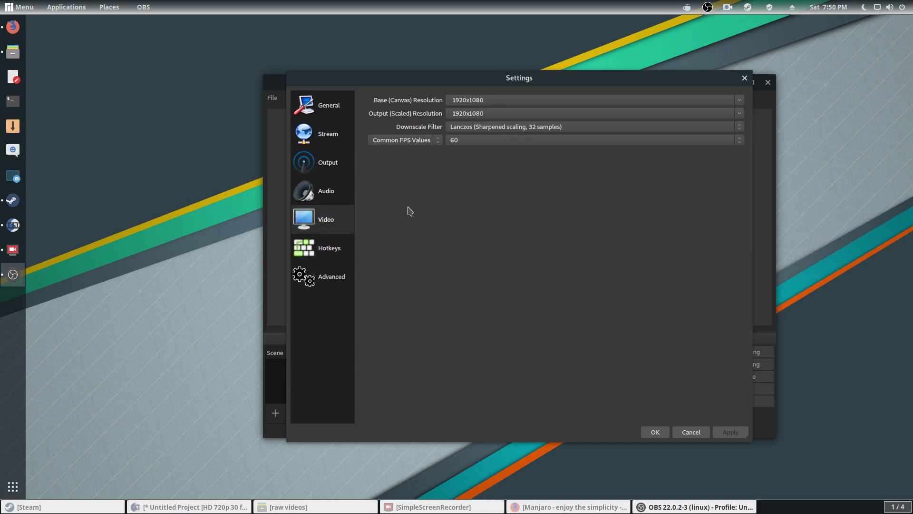
click(327, 250)
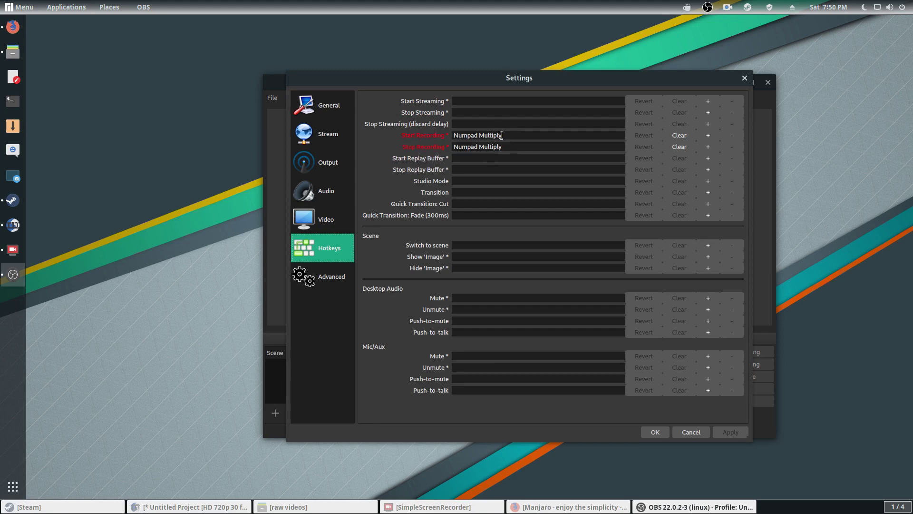
Save the settings with OK and begin adding a Window Capture (Xcomposite) source.
click(655, 432)
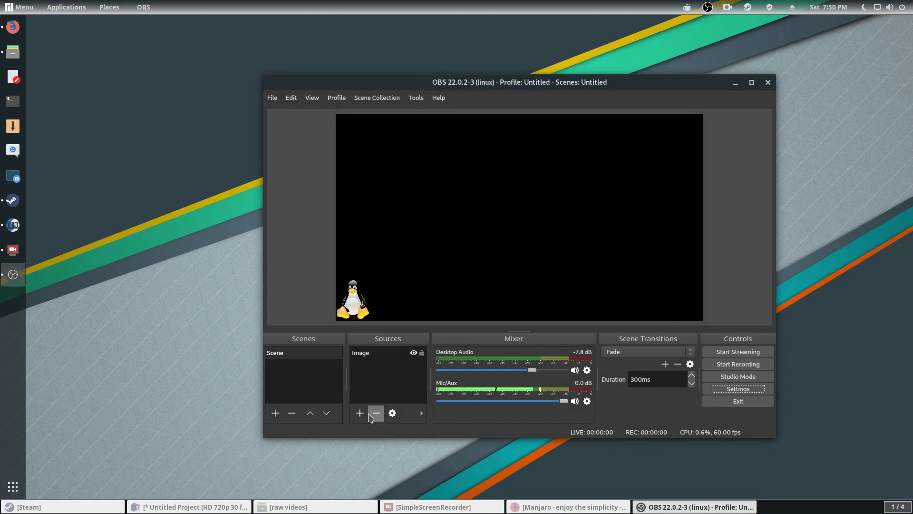
click(360, 414)
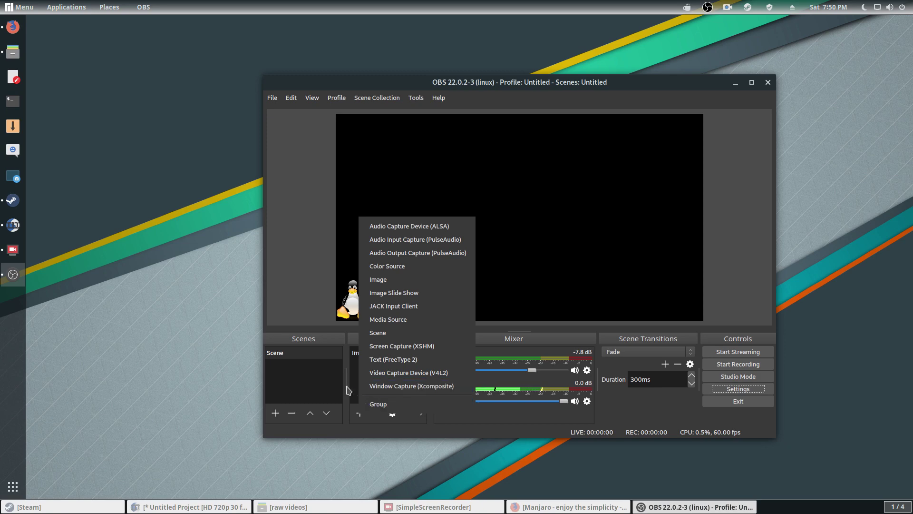
click(360, 414)
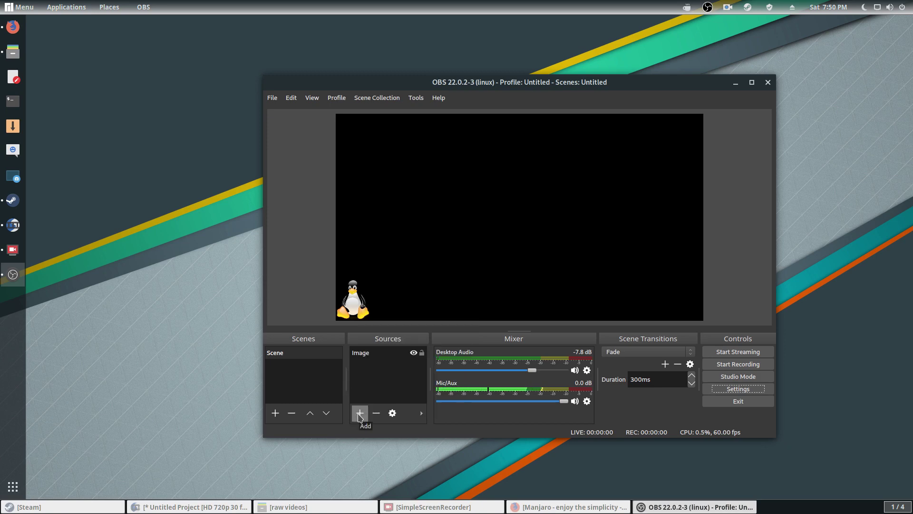
click(360, 415)
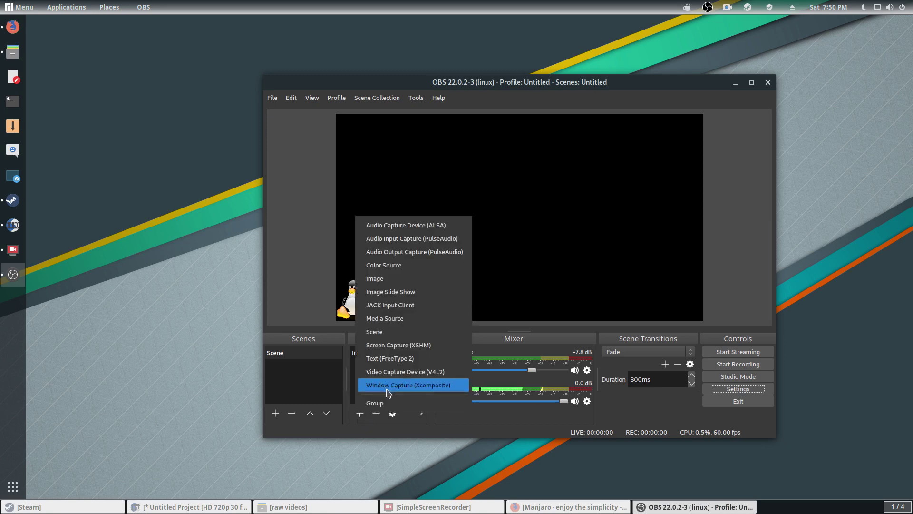
click(388, 389)
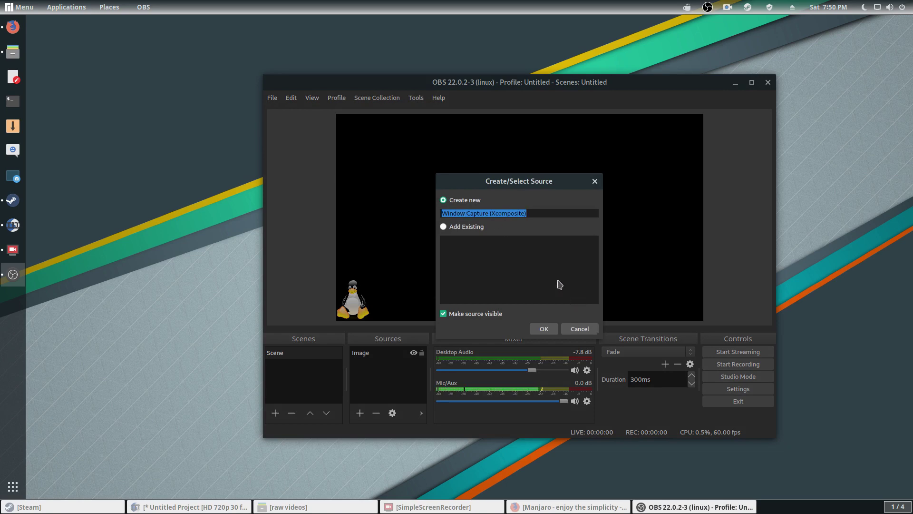
Create the window capture source with Window set to Steam and confirm its properties.
click(544, 328)
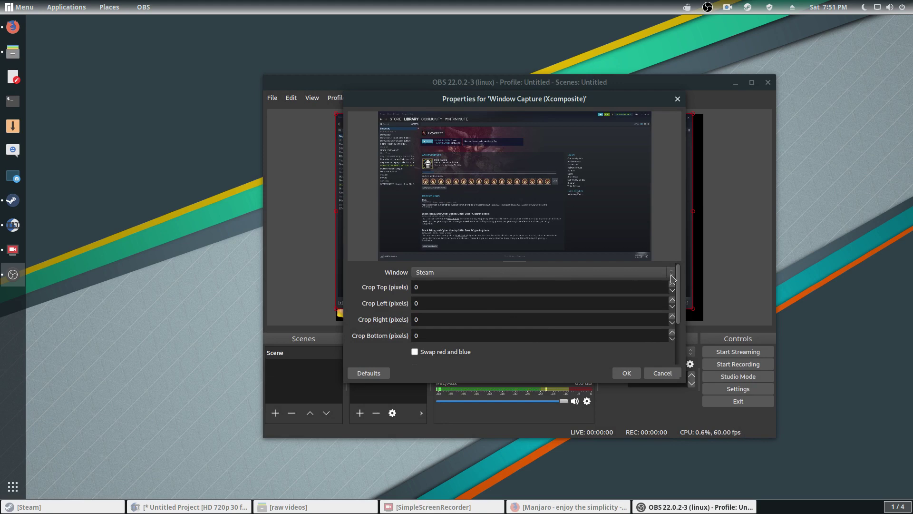
click(473, 275)
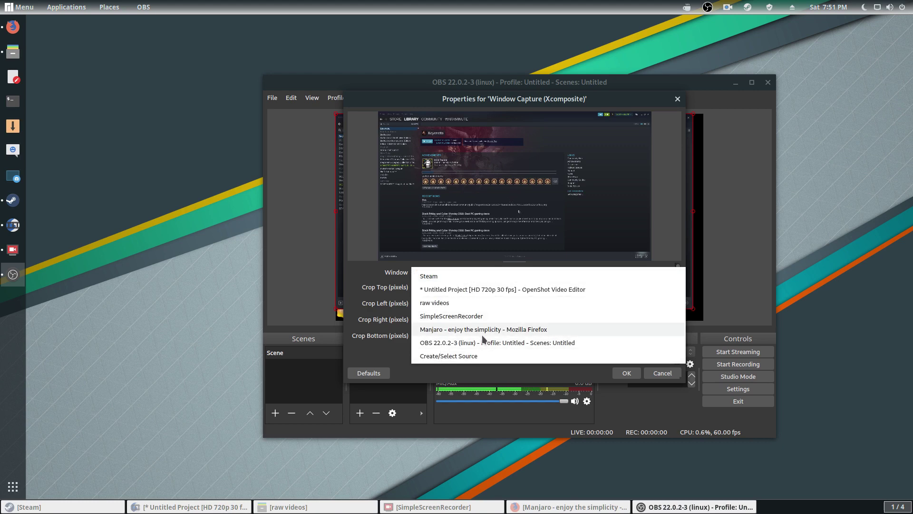
click(480, 277)
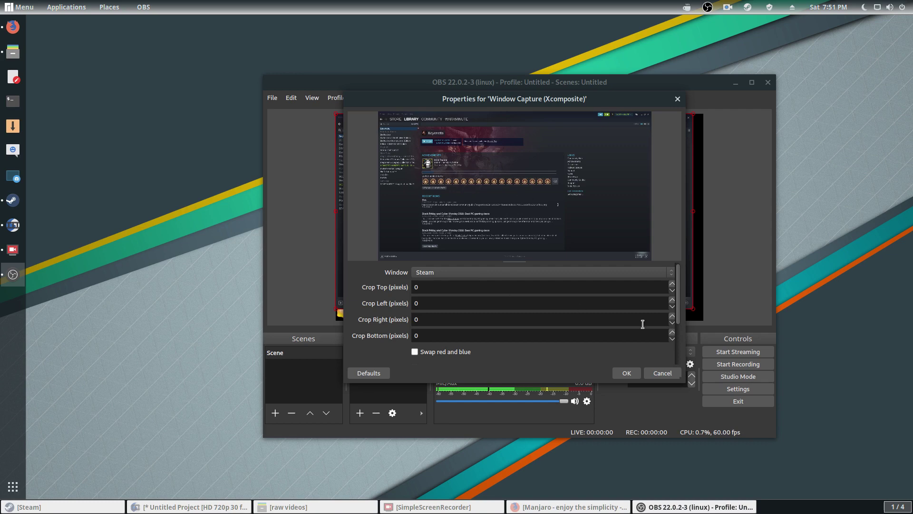
click(626, 373)
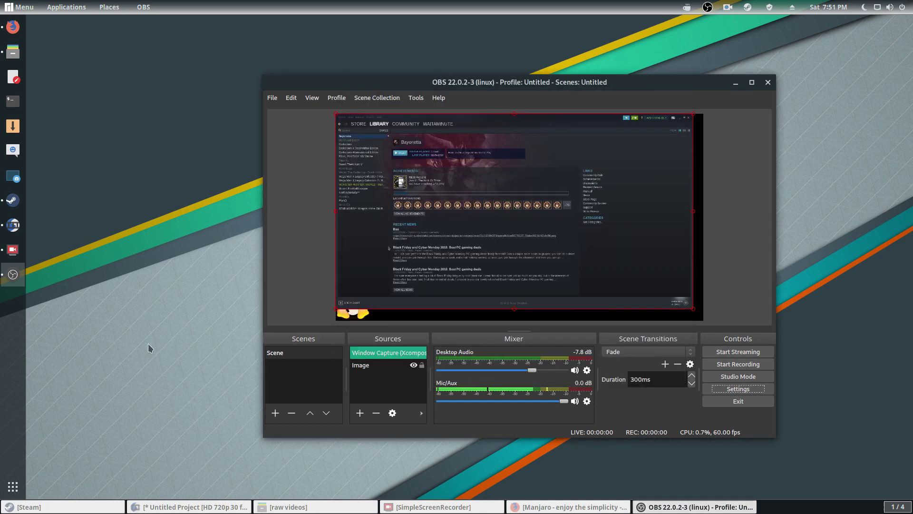